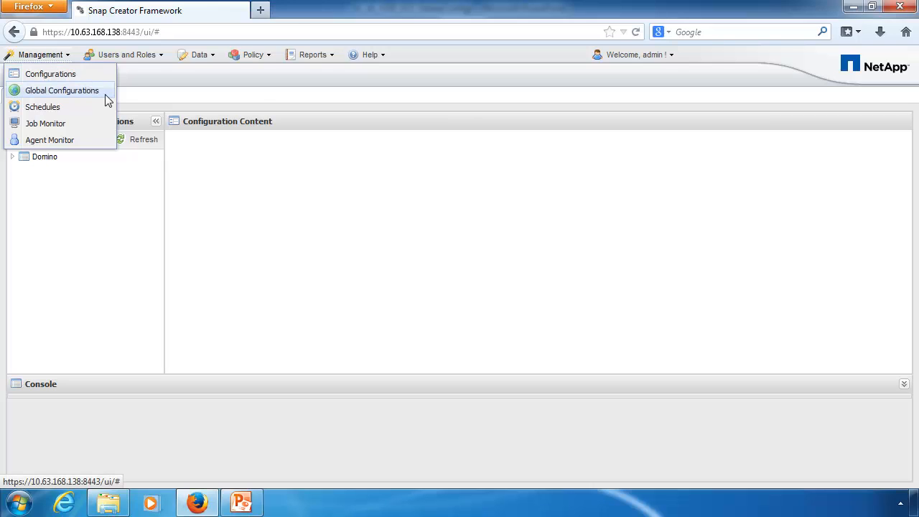
# Step: Start a new global configuration of type Profile Global for the Domino profile
pyautogui.click(62, 90)
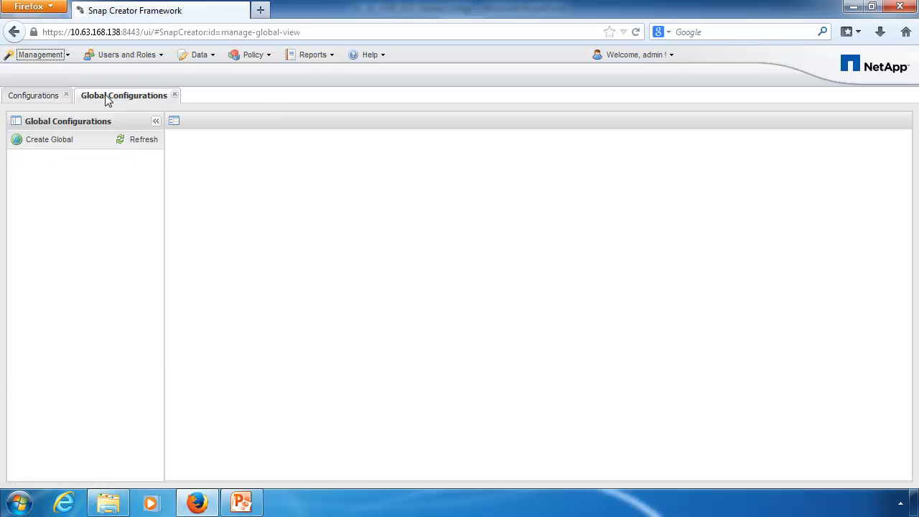
pyautogui.click(69, 141)
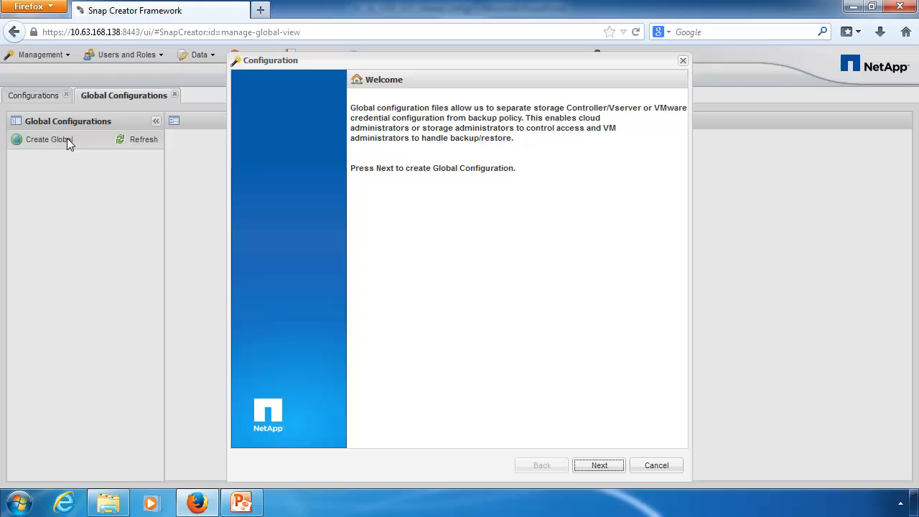
pyautogui.click(612, 466)
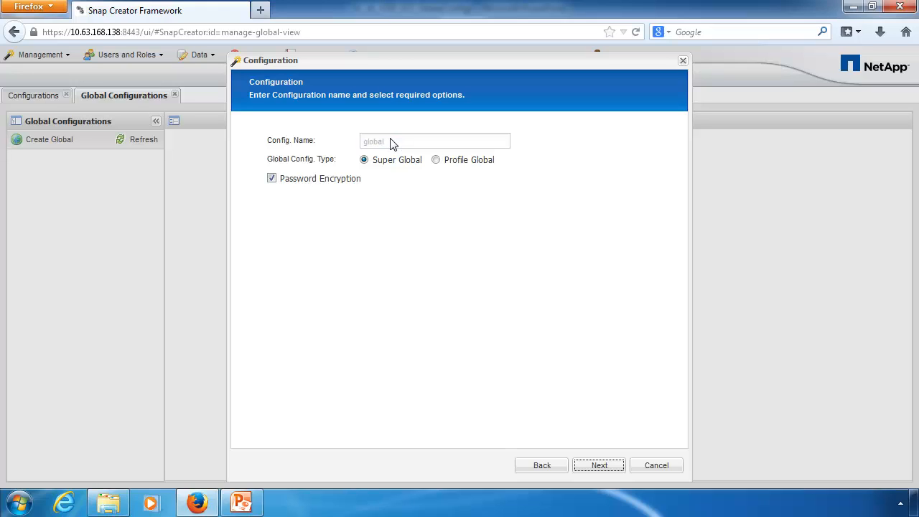
pyautogui.click(437, 161)
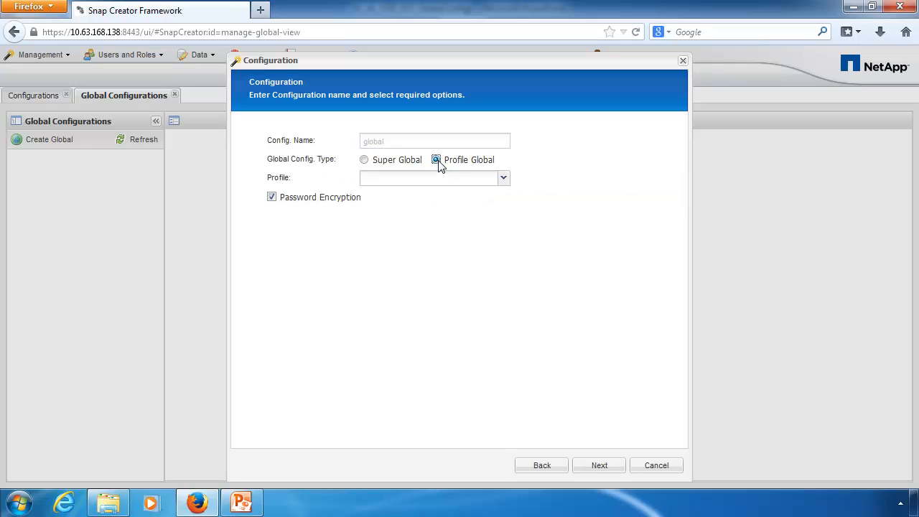
pyautogui.click(439, 182)
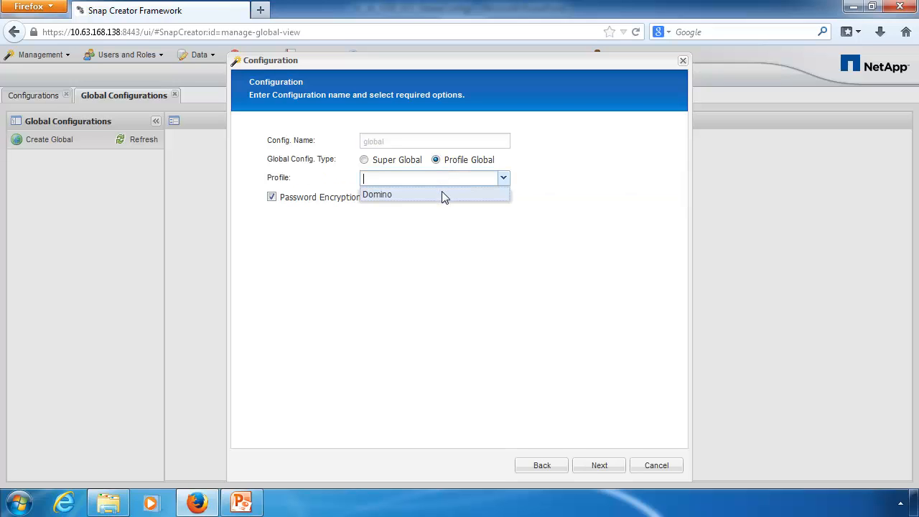
pyautogui.click(444, 196)
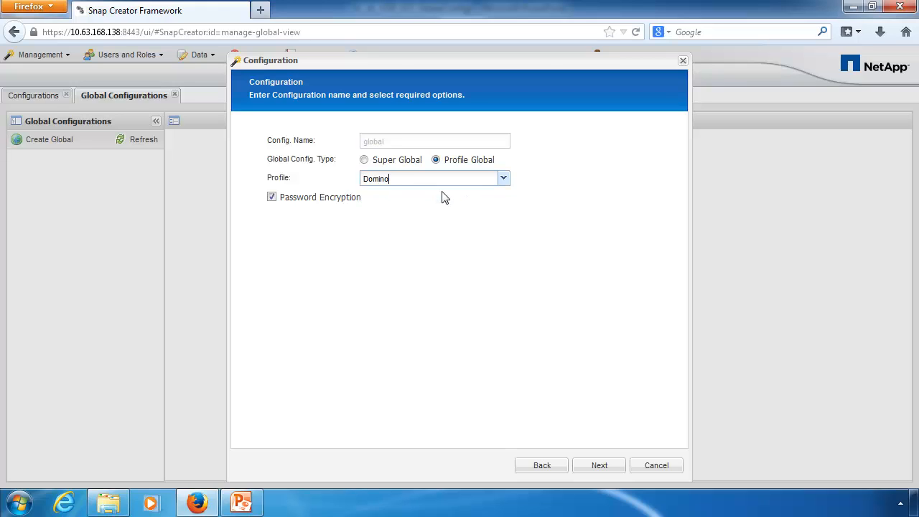
# Step: Choose the Virtualization plug-in type and review the VMware vCloud Director login page
pyautogui.click(616, 467)
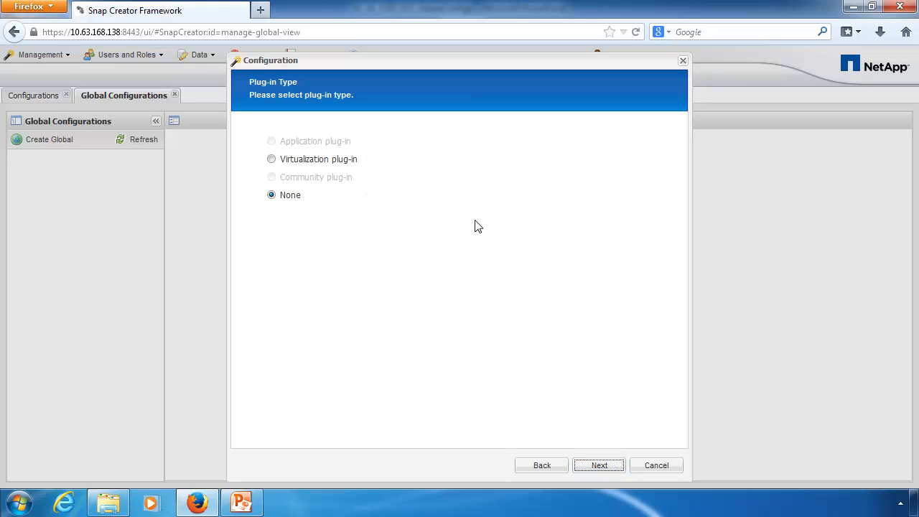
pyautogui.click(355, 164)
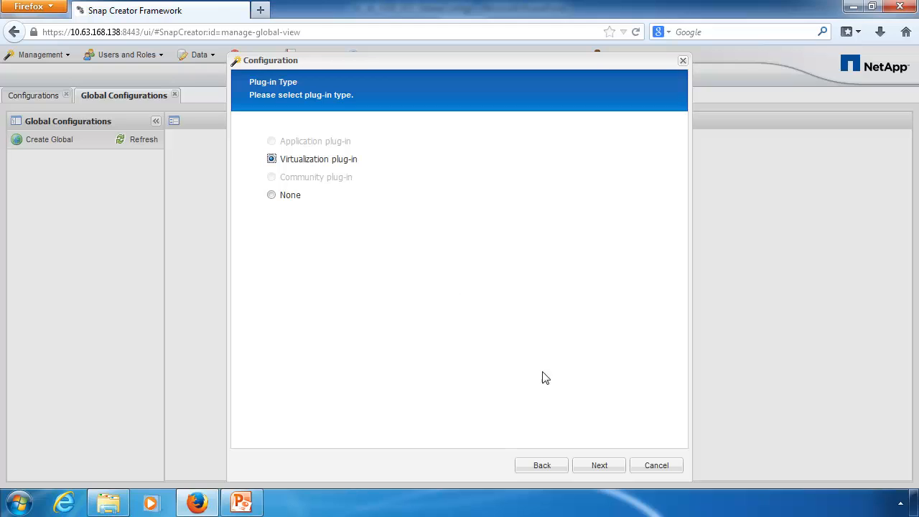
pyautogui.click(600, 466)
pyautogui.click(271, 142)
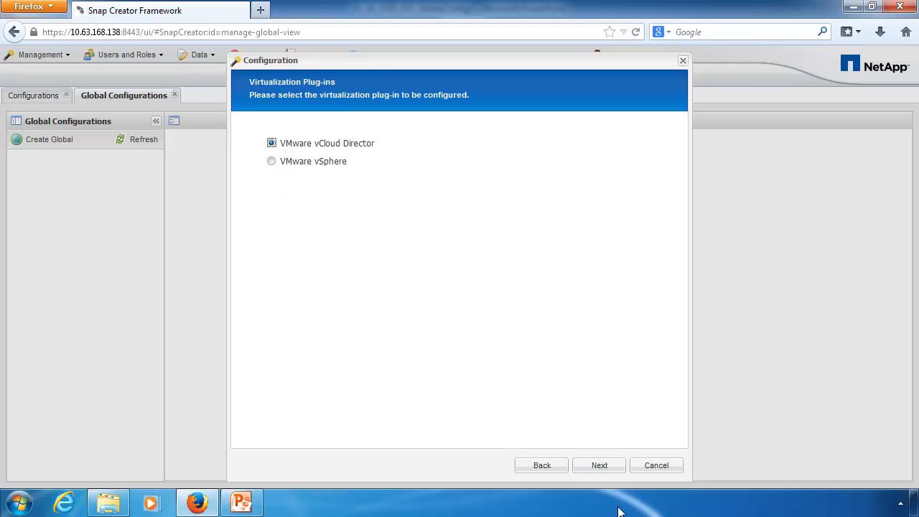
pyautogui.click(608, 465)
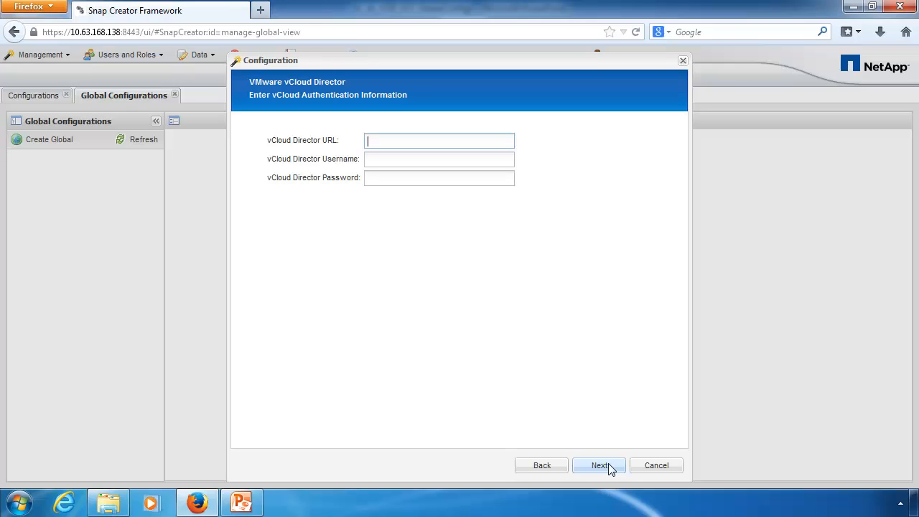
# Step: Review the VMware vSphere login page, then back out and set the plug-in type to None
pyautogui.click(548, 467)
pyautogui.click(272, 161)
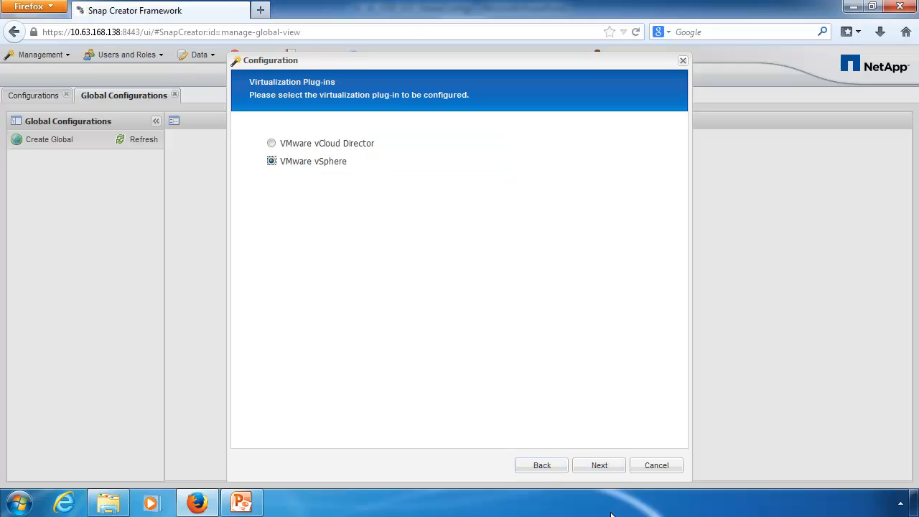
pyautogui.click(599, 466)
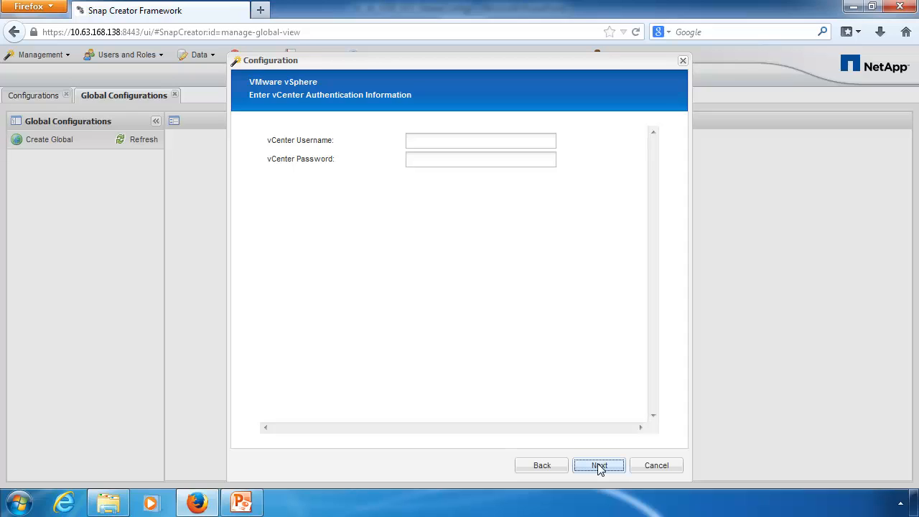
pyautogui.click(541, 467)
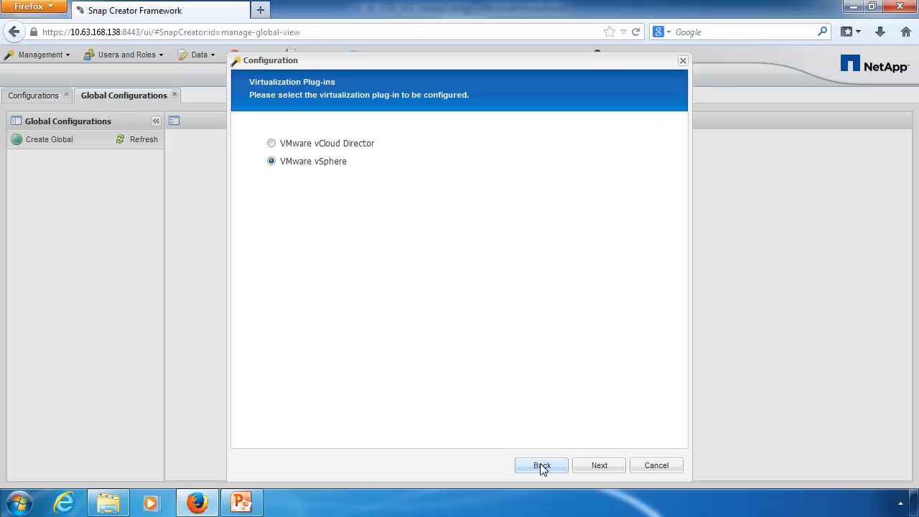
pyautogui.click(541, 465)
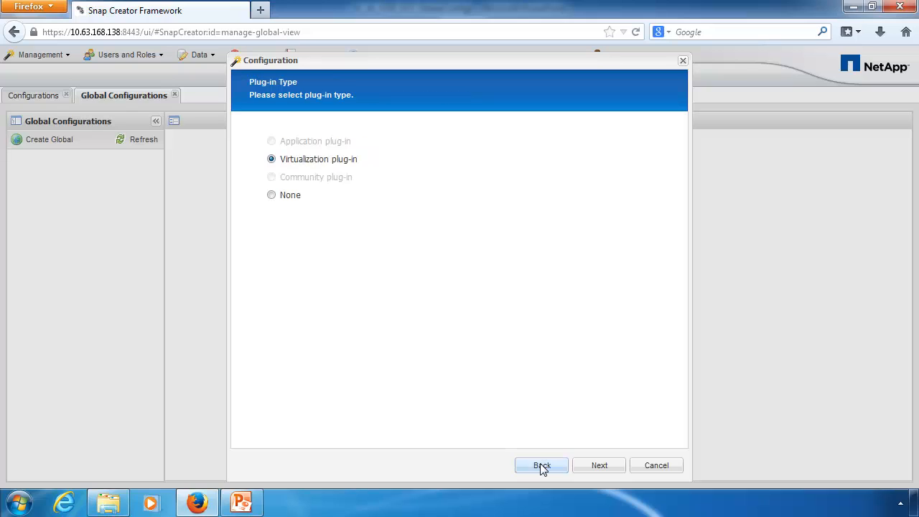
pyautogui.click(289, 199)
# Step: Set the storage connection transport to HTTPS, keeping port 443
pyautogui.click(620, 468)
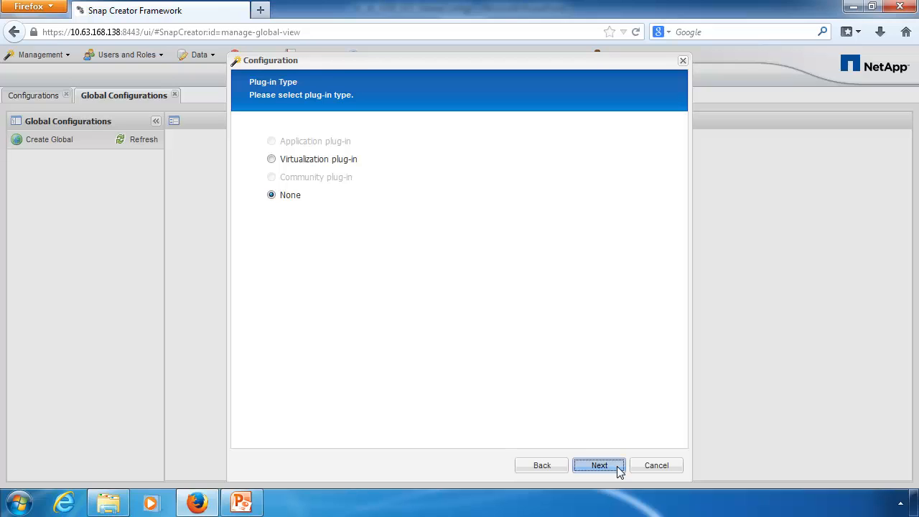
pyautogui.click(515, 163)
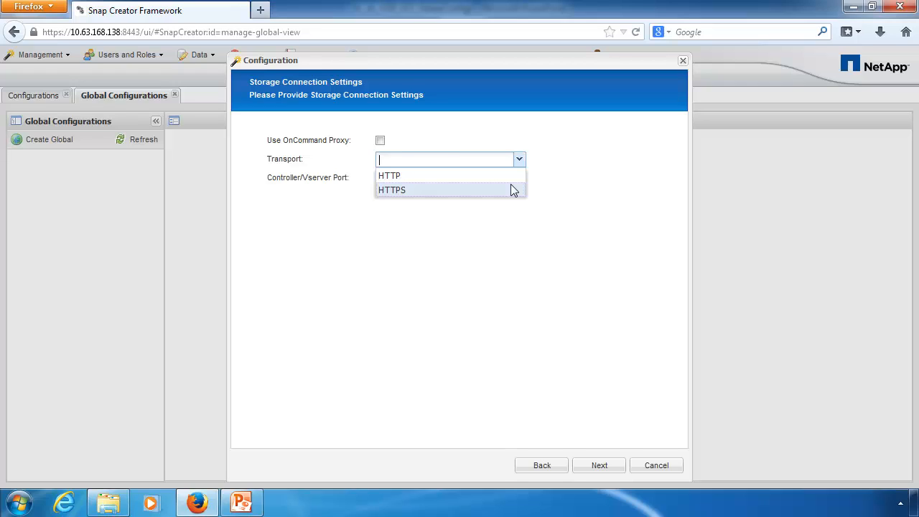
pyautogui.click(511, 186)
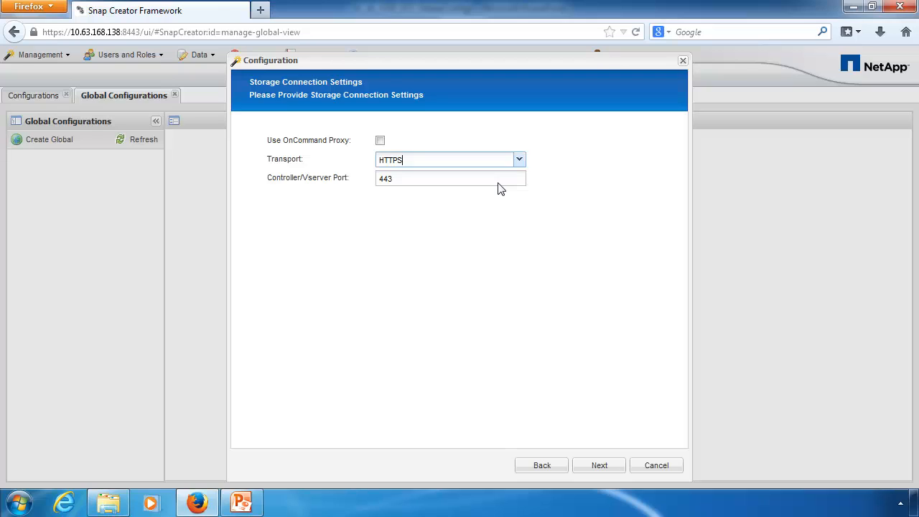
# Step: Add and select a domino_vserver credential with user sc_user and its password
pyautogui.click(616, 467)
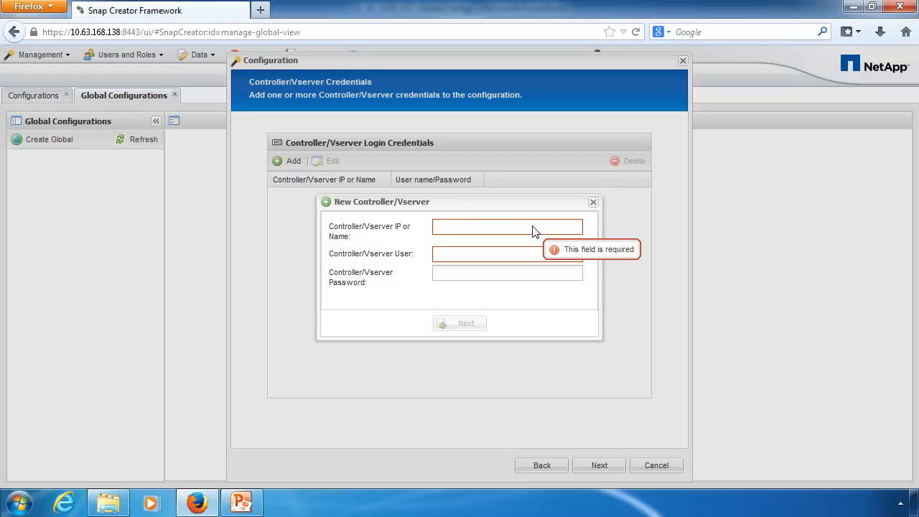
pyautogui.write('domino_vserver')
pyautogui.press('Tab')
pyautogui.write('sc_user')
pyautogui.press('Tab')
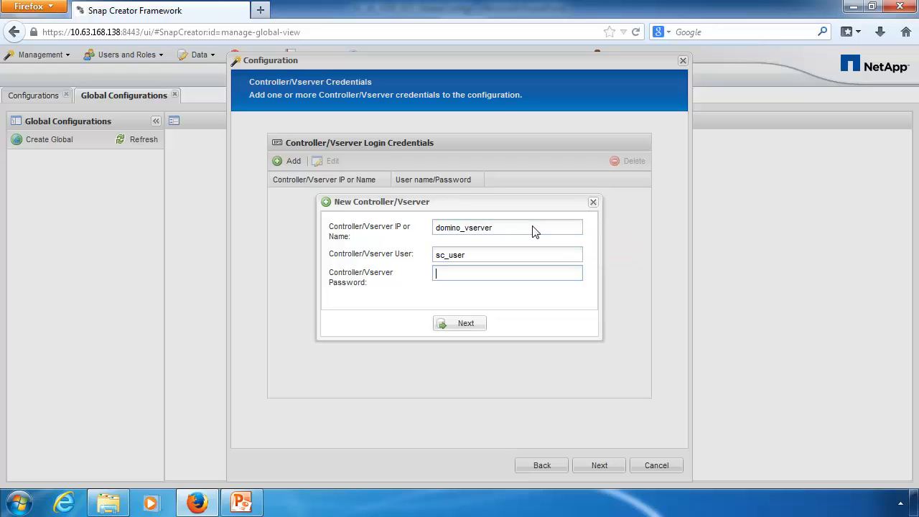
pyautogui.write('netapp123')
pyautogui.click(478, 329)
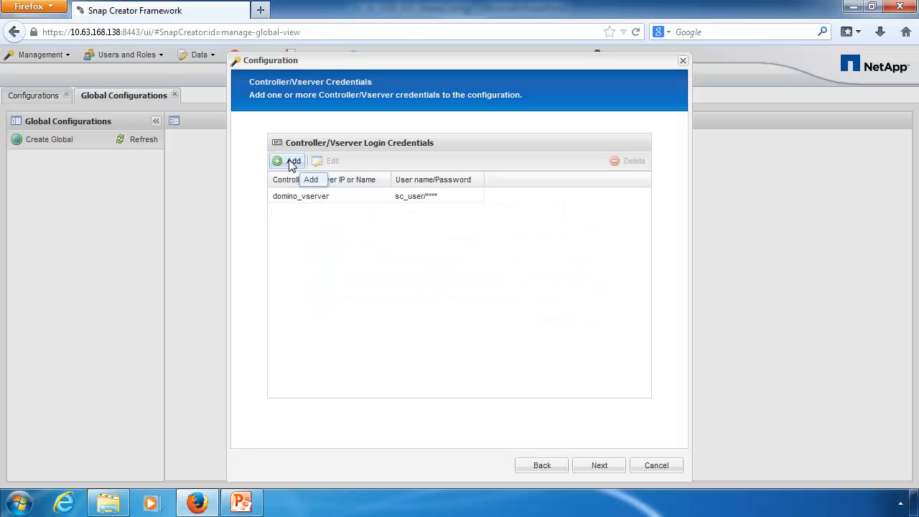
pyautogui.click(332, 202)
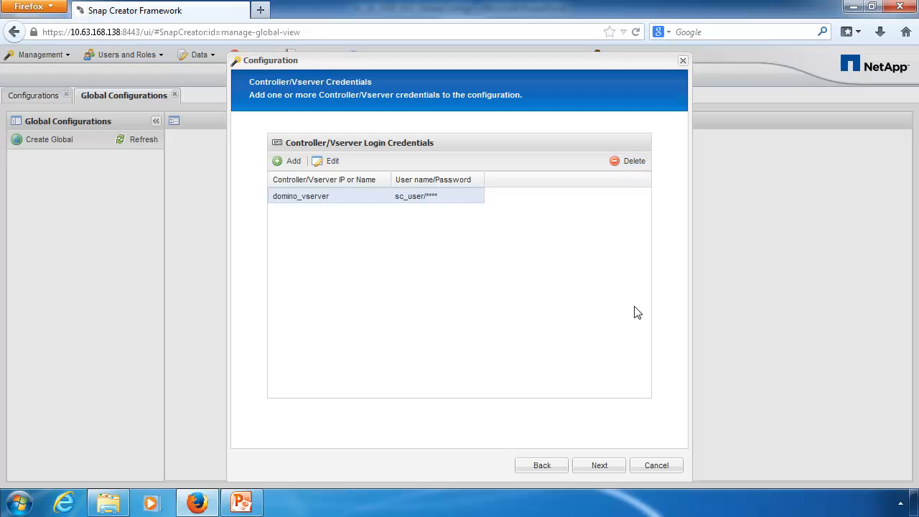
pyautogui.click(600, 465)
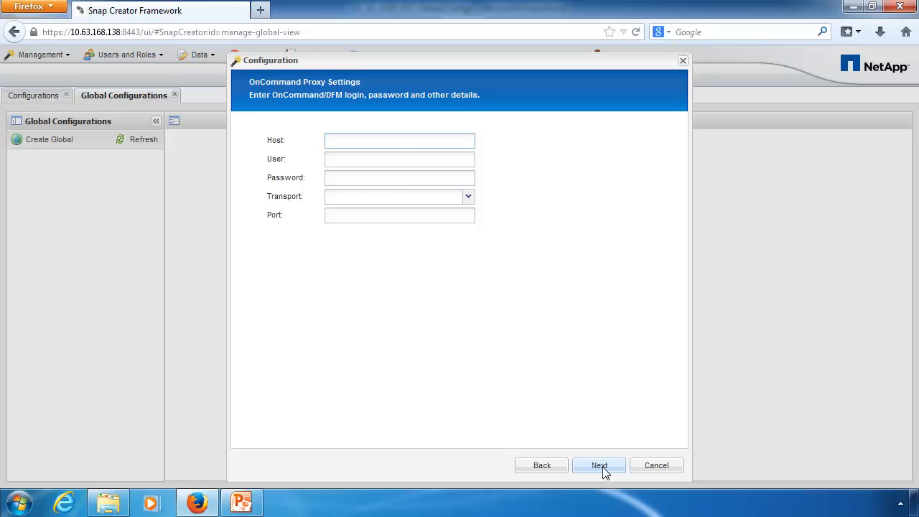
# Step: Skip the proxy settings, finish the wizard, and open the Domino > global configuration
pyautogui.click(602, 466)
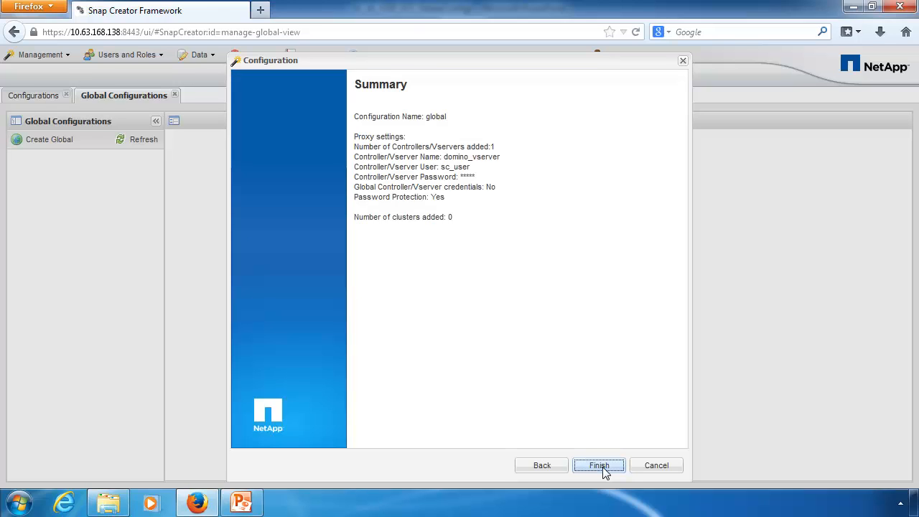
pyautogui.click(602, 467)
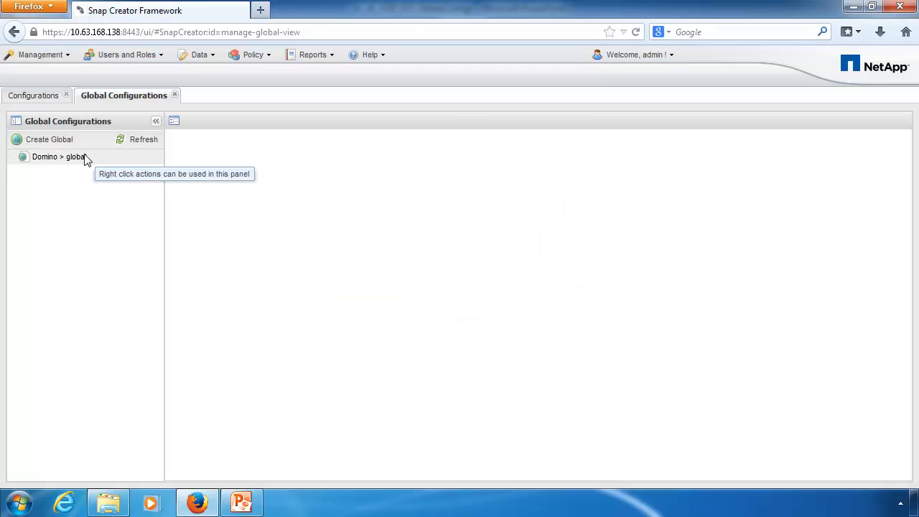
pyautogui.click(72, 157)
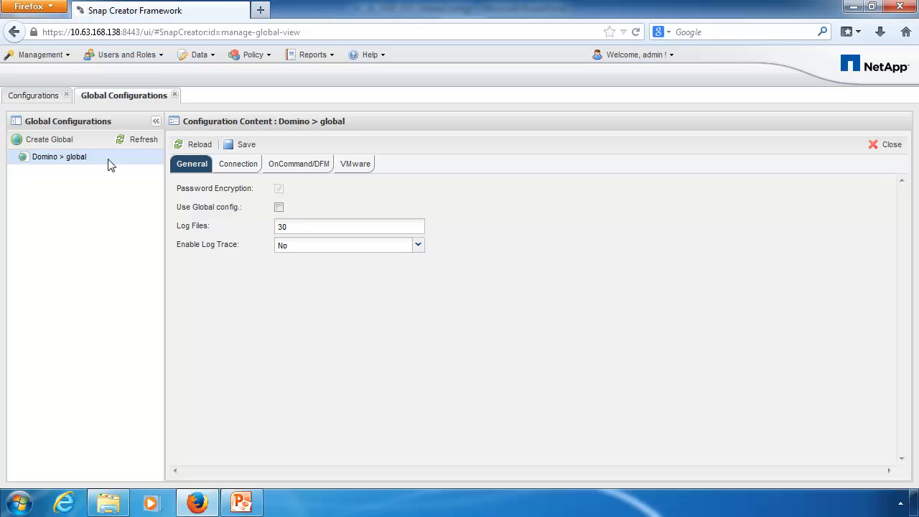
# Step: Start another global configuration with default type and HTTPS transport
pyautogui.click(67, 139)
pyautogui.click(599, 465)
pyautogui.click(599, 466)
pyautogui.click(599, 465)
pyautogui.click(438, 162)
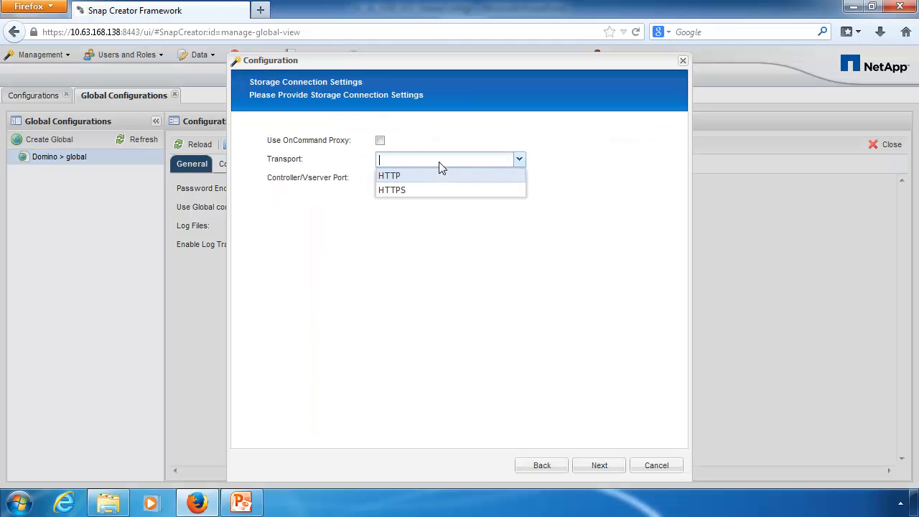
pyautogui.click(440, 189)
pyautogui.click(599, 466)
# Step: Add a snapcreator vserver credential for sc_user, finish, and return to the Configurations view
pyautogui.click(291, 162)
pyautogui.click(463, 226)
pyautogui.write('snapcreator')
pyautogui.press('Tab')
pyautogui.write('sc_user')
pyautogui.click(460, 326)
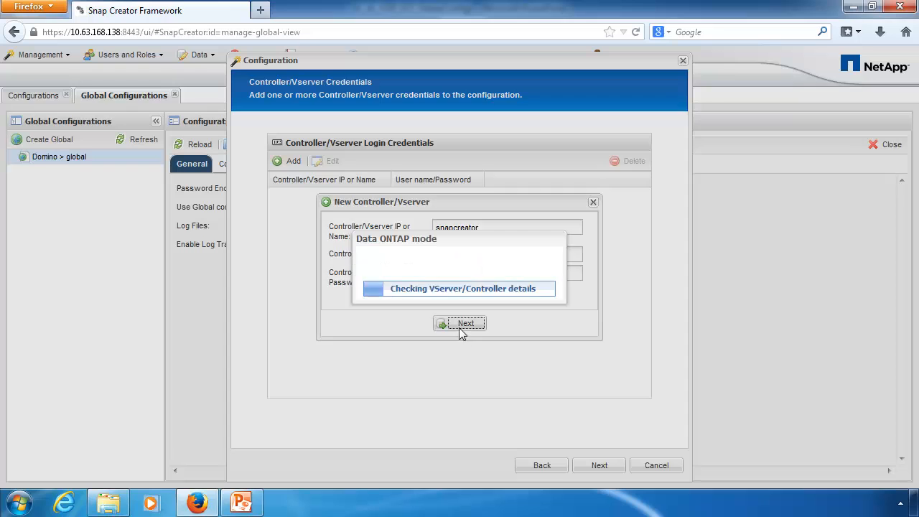
pyautogui.click(590, 463)
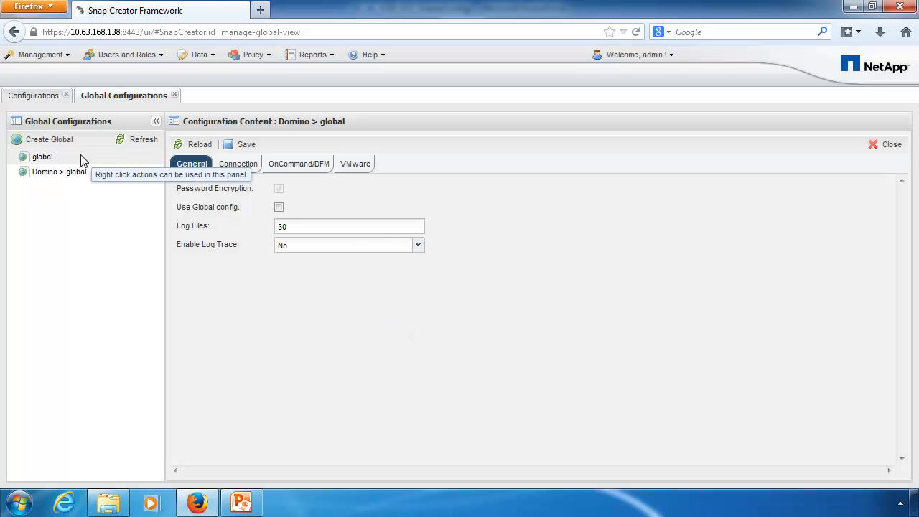
pyautogui.click(81, 157)
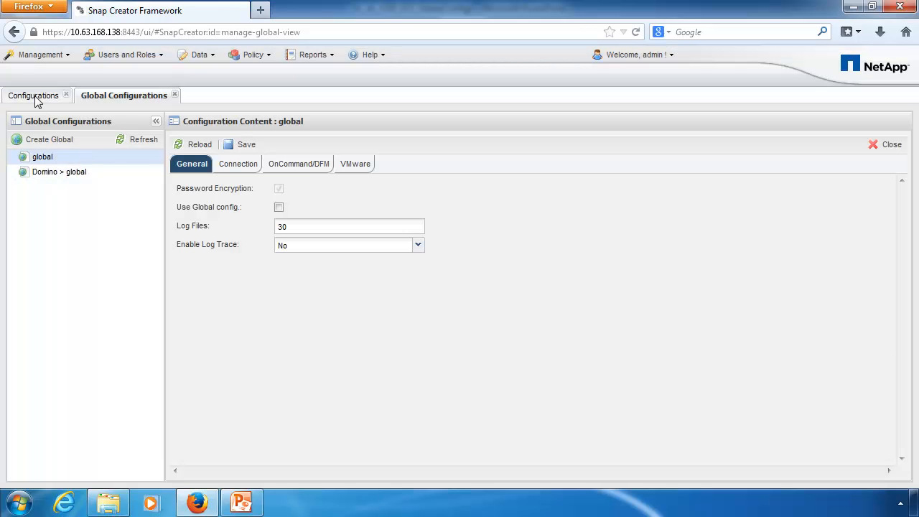
pyautogui.click(34, 96)
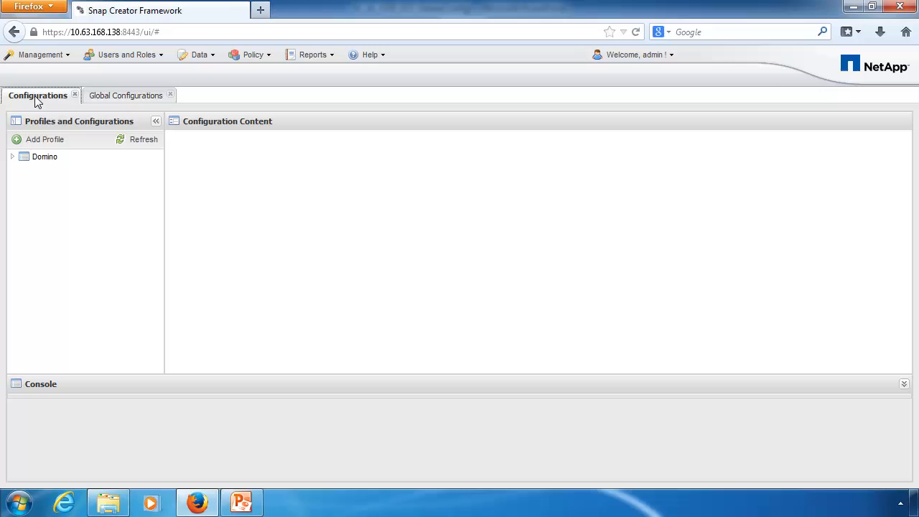
# Step: Start a new Domino profile configuration with plug-in type None, reaching Storage Connection Settings
pyautogui.rightClick(54, 158)
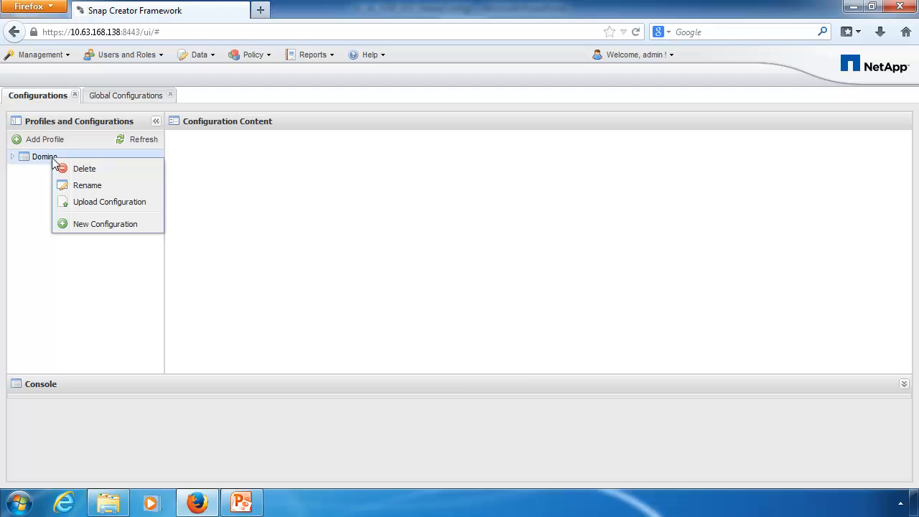
pyautogui.click(129, 225)
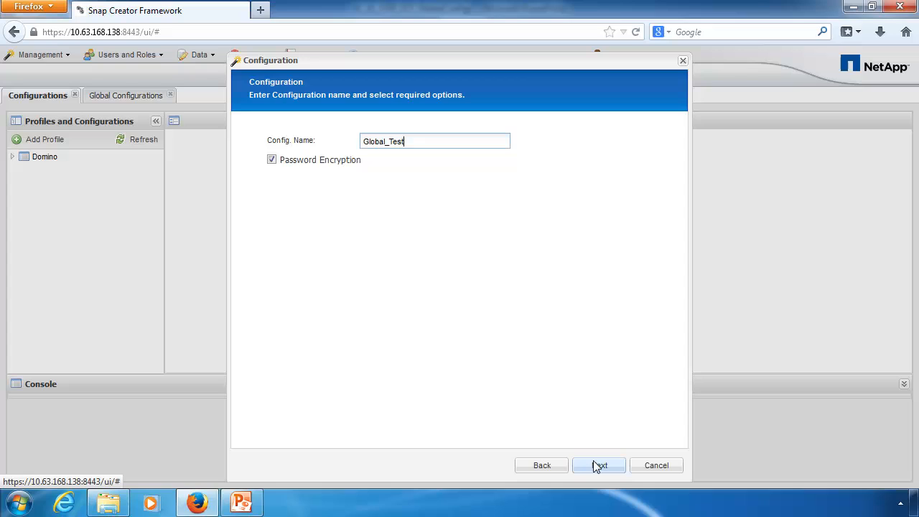
pyautogui.click(599, 465)
pyautogui.click(291, 195)
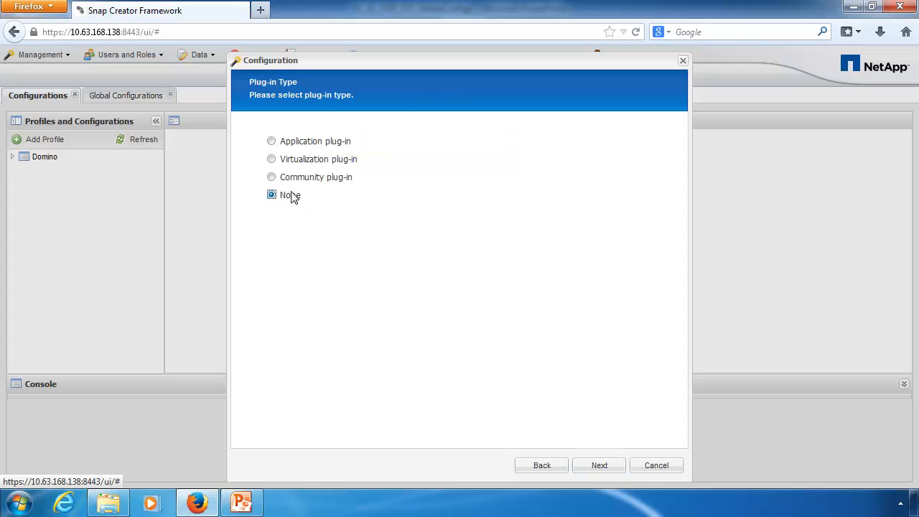
pyautogui.click(609, 469)
pyautogui.click(609, 469)
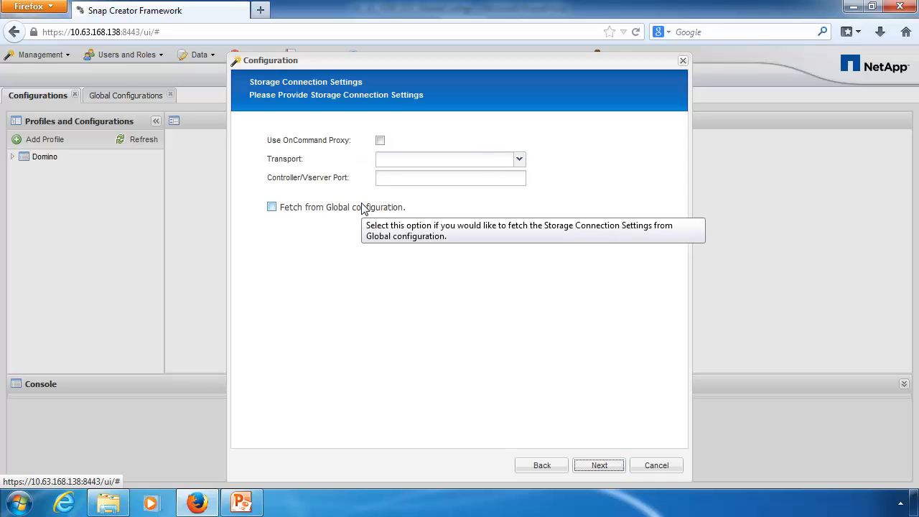
# Step: Fetch connection settings and credentials from the global configuration, then edit domino_vserver
pyautogui.click(363, 208)
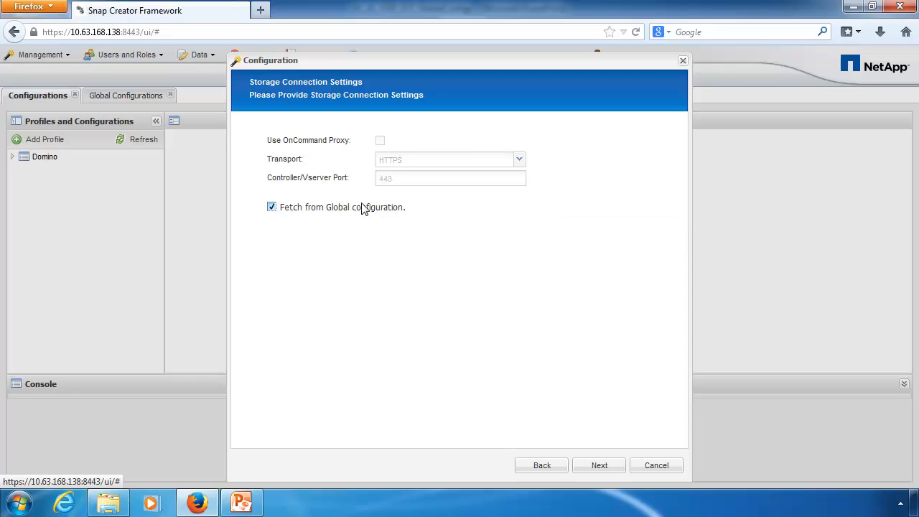
pyautogui.click(600, 467)
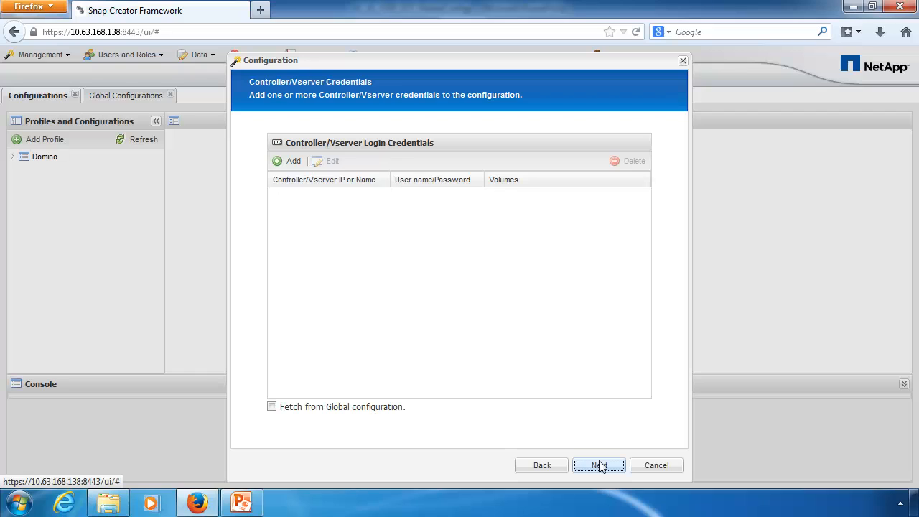
pyautogui.click(374, 407)
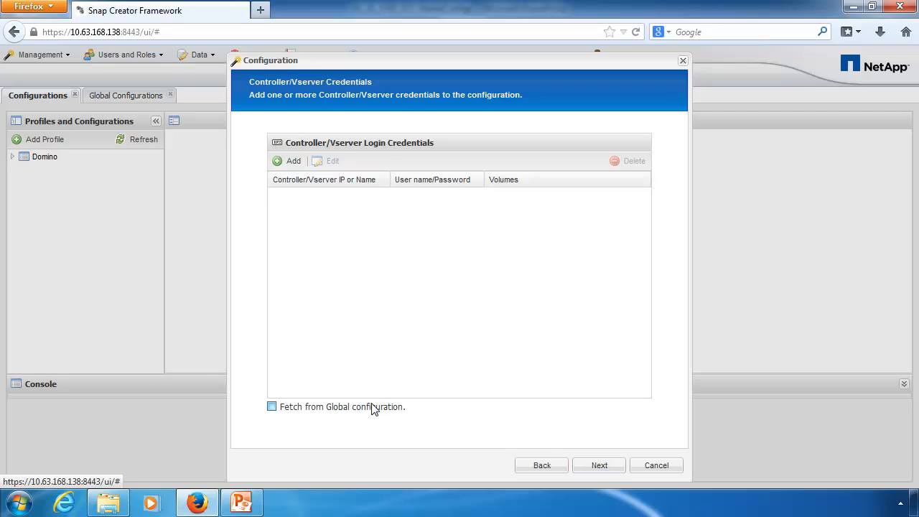
pyautogui.click(608, 468)
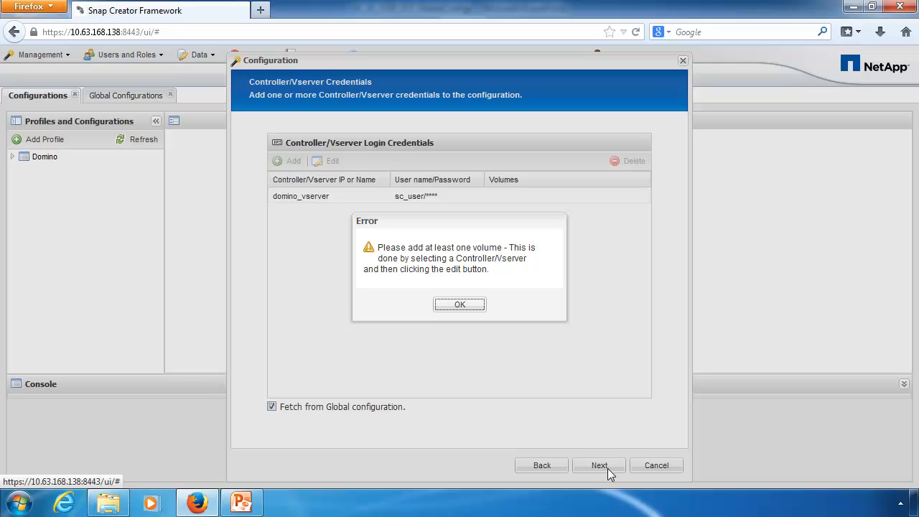
pyautogui.click(475, 306)
pyautogui.click(371, 203)
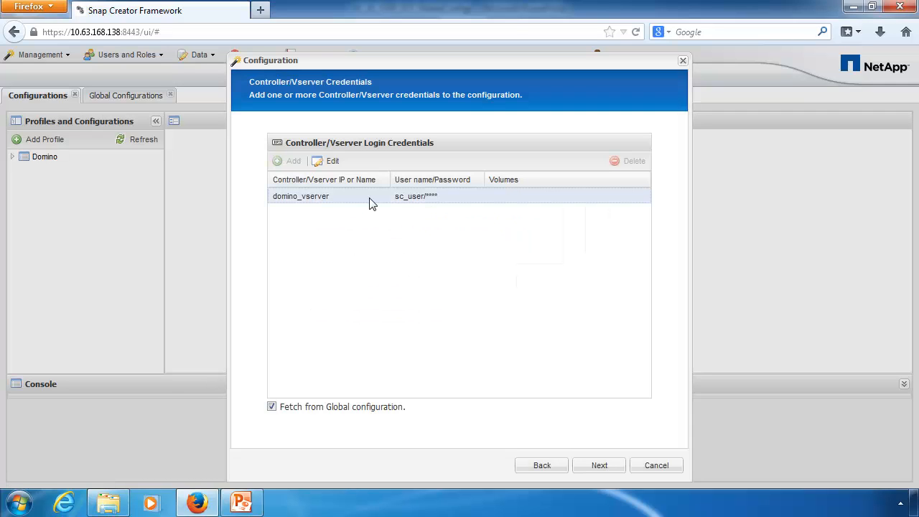
pyautogui.click(330, 164)
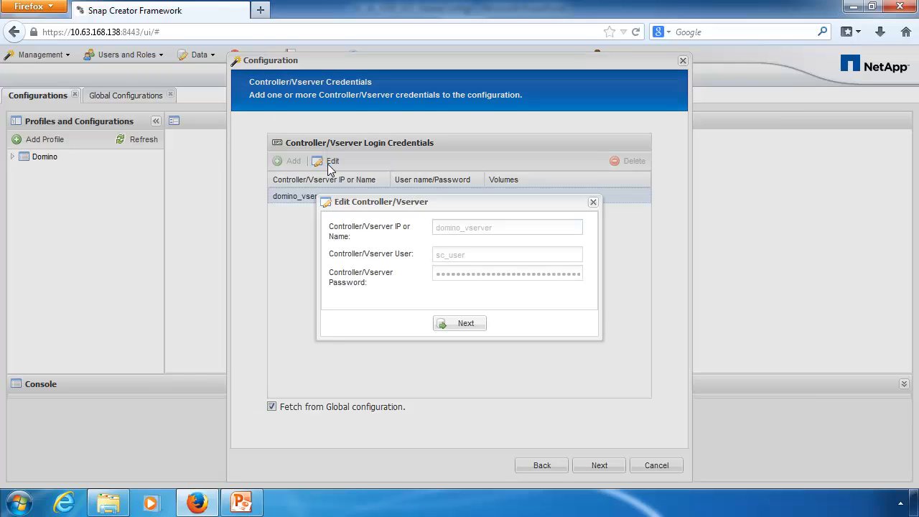
# Step: Assign the Nantes_DomChangeInfo volume to domino_vserver and save the selection
pyautogui.click(466, 323)
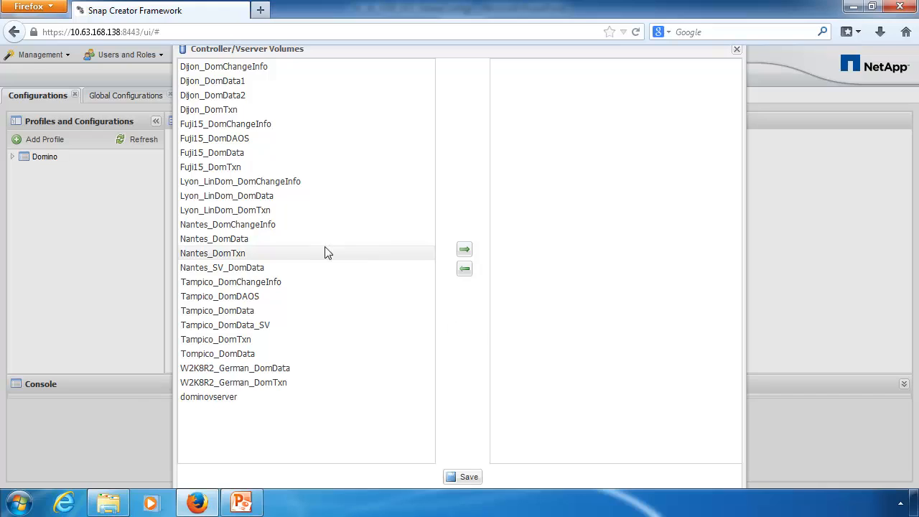
pyautogui.click(281, 228)
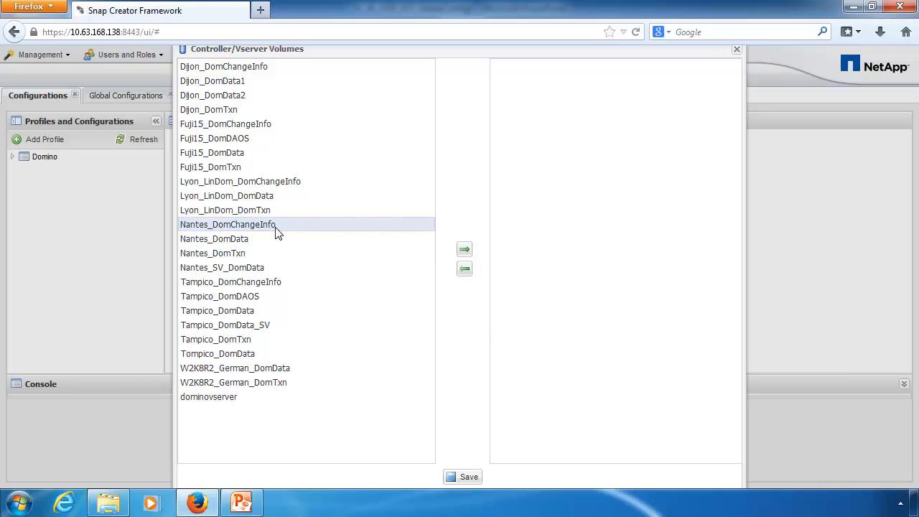
pyautogui.moveTo(645, 202); pyautogui.dragTo(645, 202)
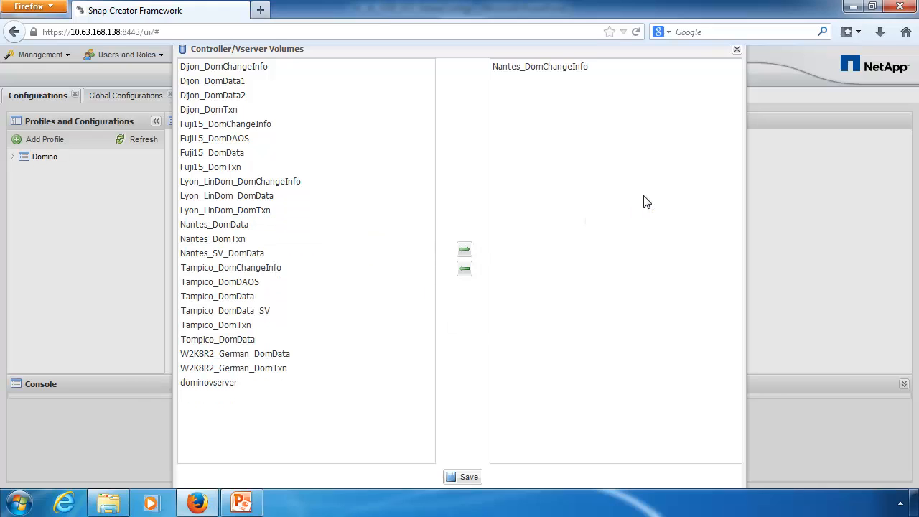
pyautogui.click(471, 478)
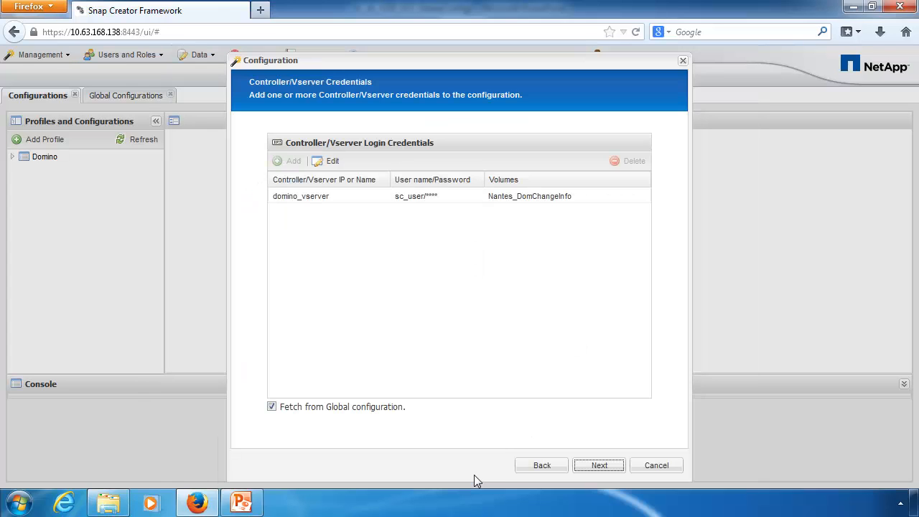
pyautogui.click(599, 466)
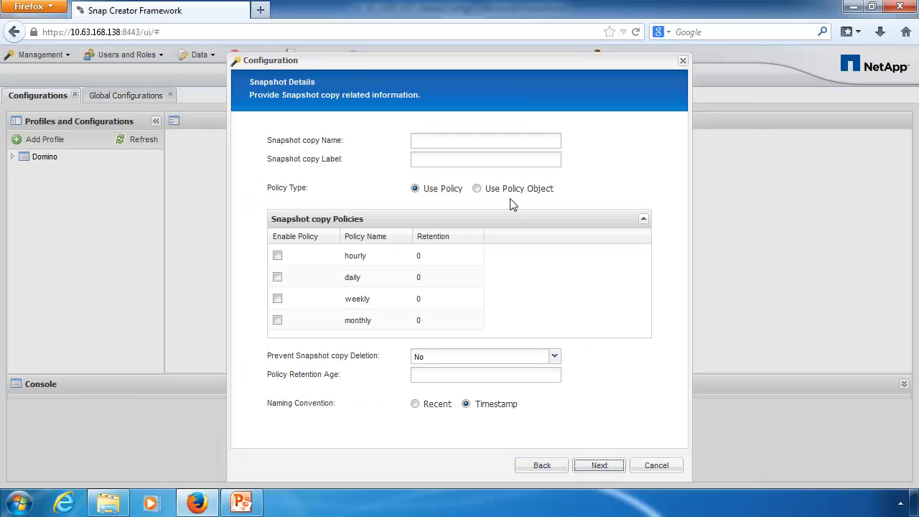
# Step: Name the Snapshot copy Global_Test and use the App_Gold policy object
pyautogui.click(490, 144)
pyautogui.write('Global_Test')
pyautogui.click(477, 188)
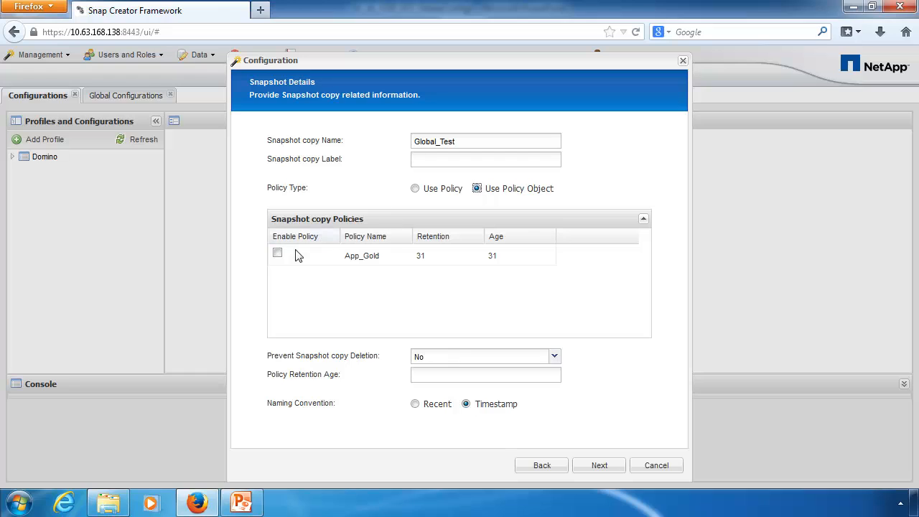
pyautogui.click(278, 256)
# Step: Finish creating the configuration and expand the Domino profile's configurations
pyautogui.click(589, 464)
pyautogui.click(589, 465)
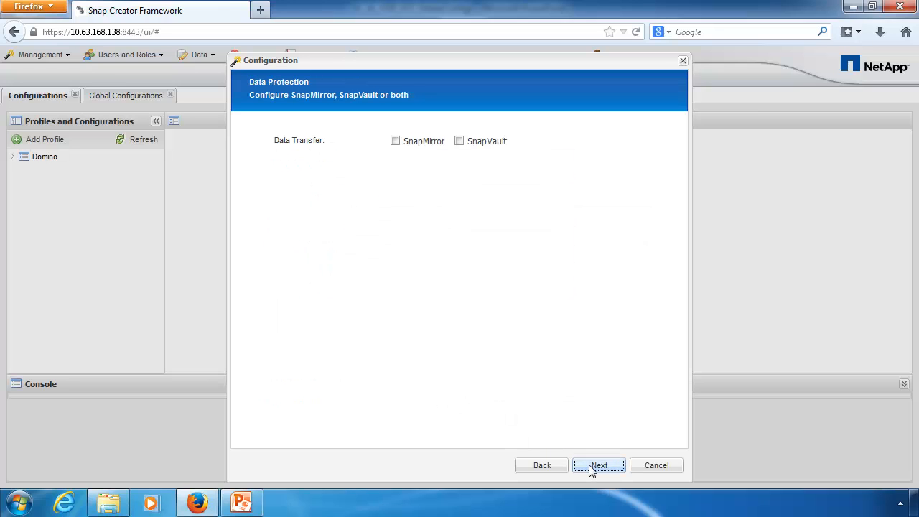
pyautogui.click(589, 465)
pyautogui.click(589, 465)
pyautogui.click(589, 465)
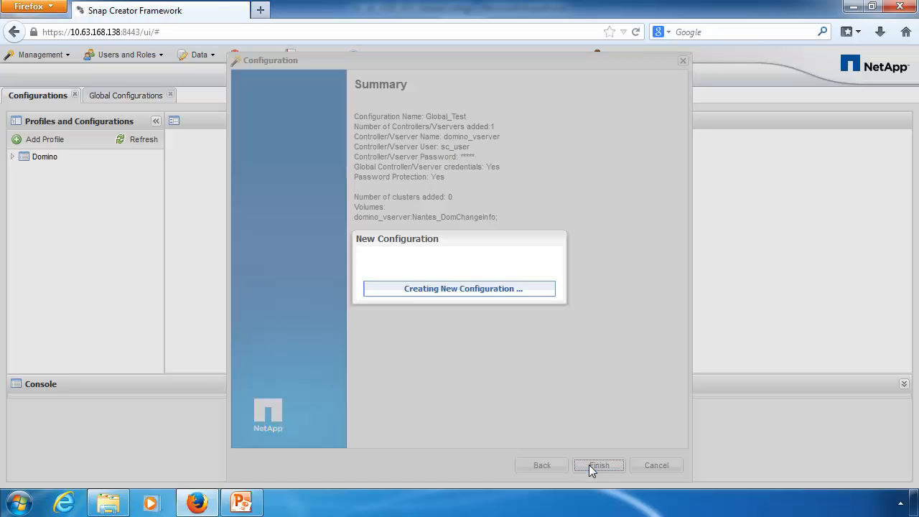
pyautogui.click(462, 298)
pyautogui.click(12, 156)
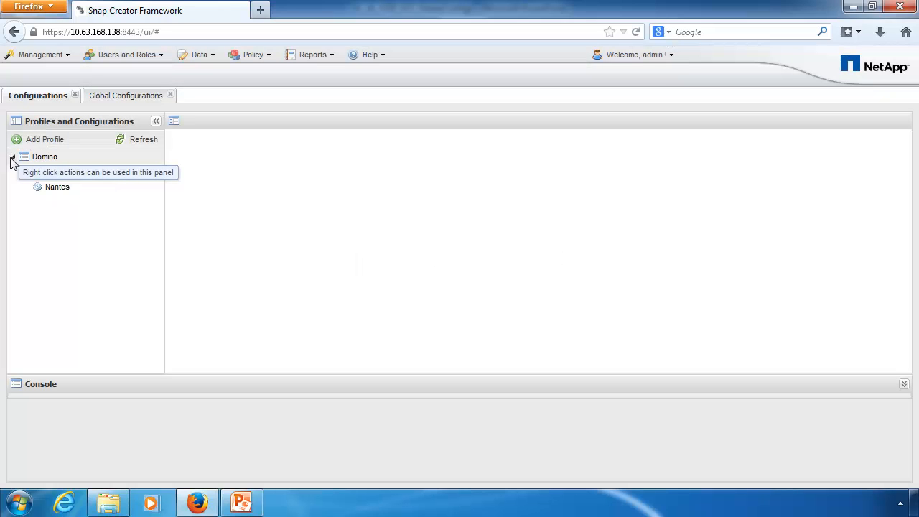
# Step: Open Domino > Global_Test, review its General and Connection settings, and show its volumes (domino_vserver, Nantes_DomChangeInfo)
pyautogui.click(67, 173)
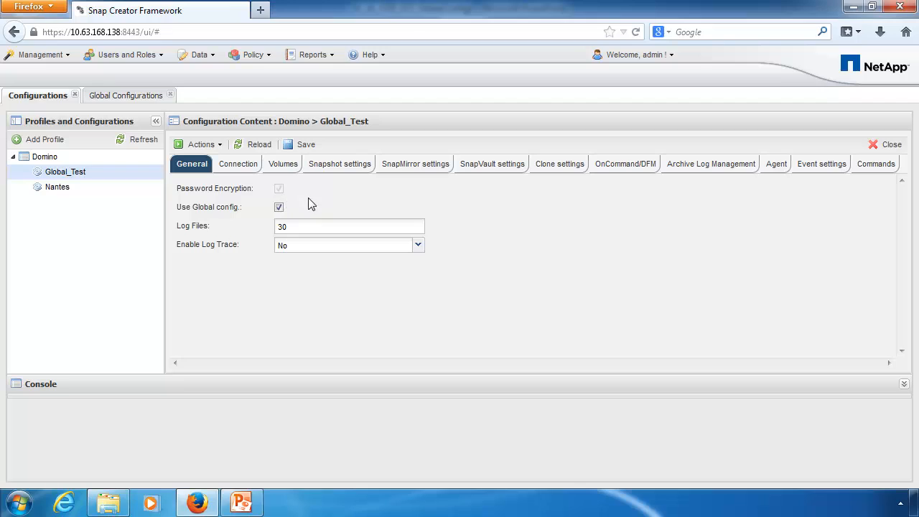
pyautogui.moveTo(291, 214)
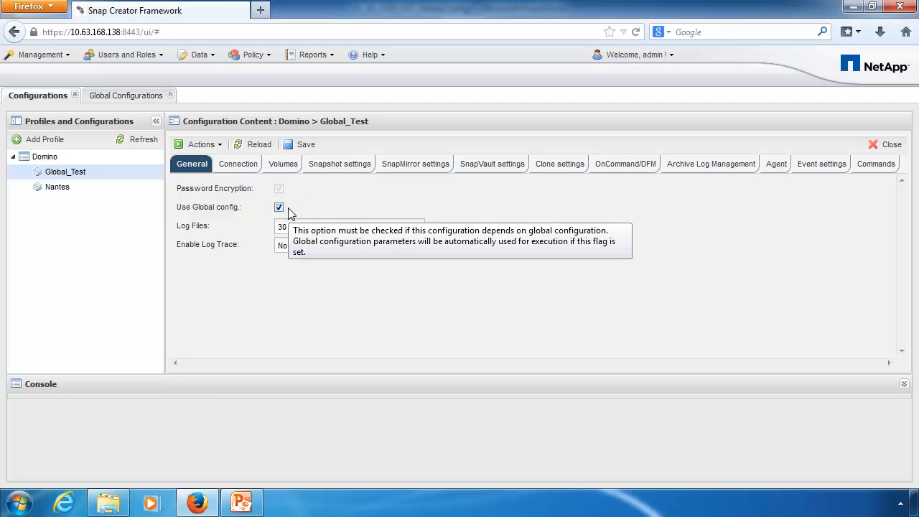
pyautogui.click(233, 163)
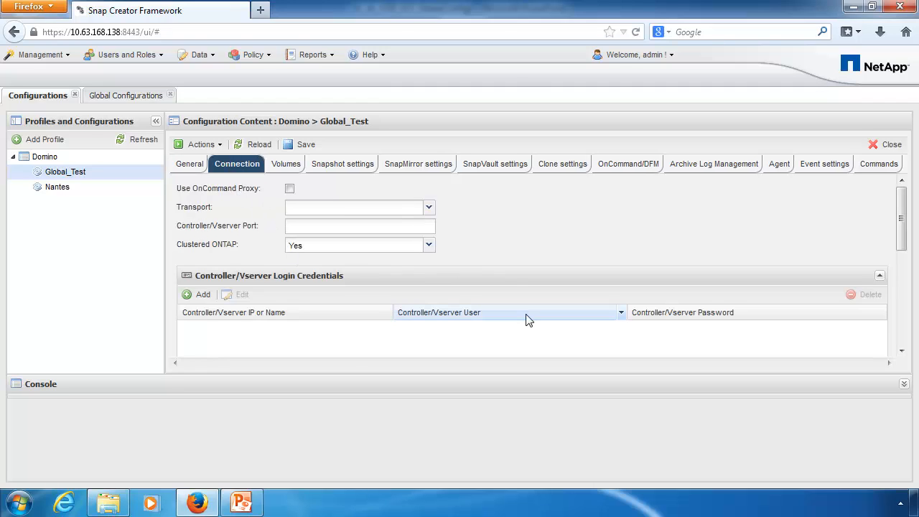
pyautogui.click(904, 384)
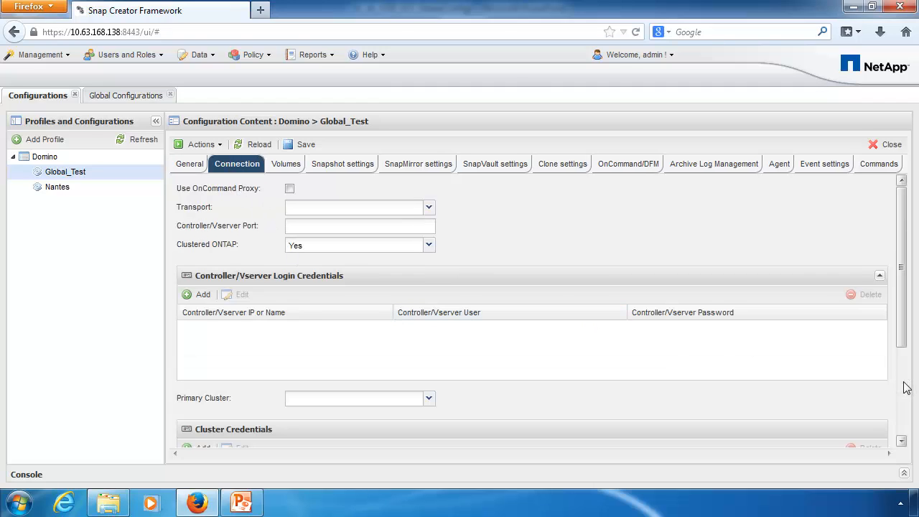
pyautogui.scroll(-4, 672, 314)
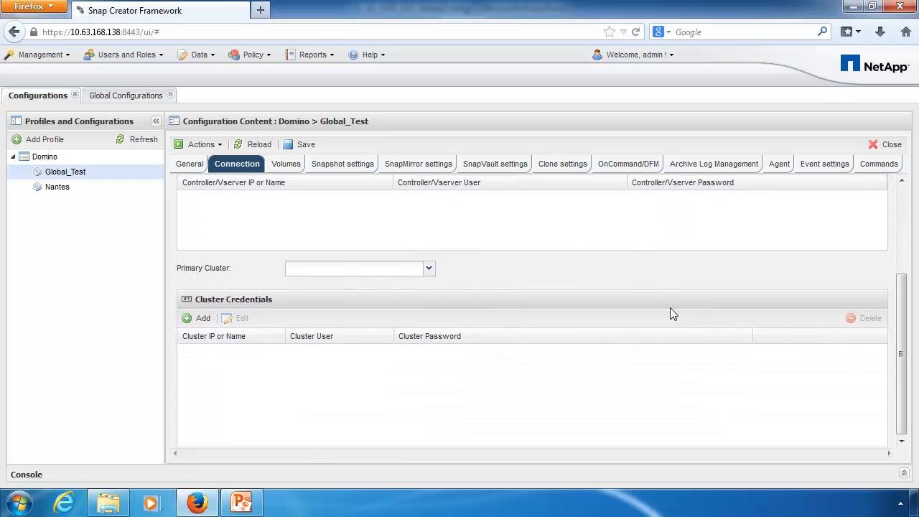
pyautogui.scroll(4, 669, 312)
pyautogui.click(278, 164)
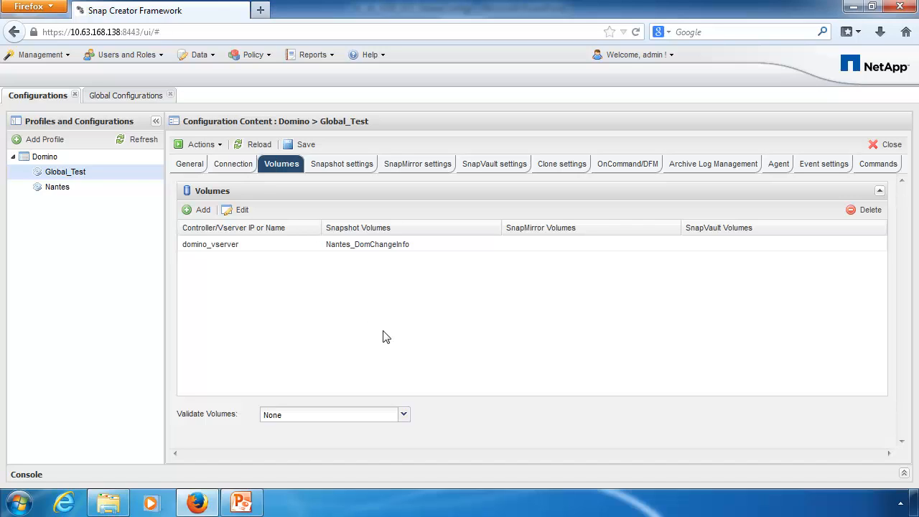
# Step: Back up Global_Test with the App_Gold policy and expand the console to view the log
pyautogui.click(192, 146)
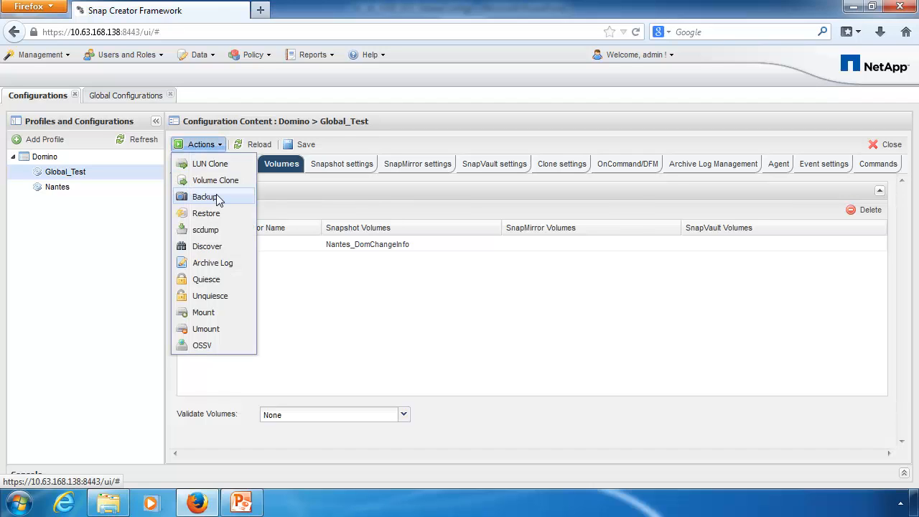
pyautogui.click(205, 197)
pyautogui.click(427, 248)
pyautogui.click(399, 263)
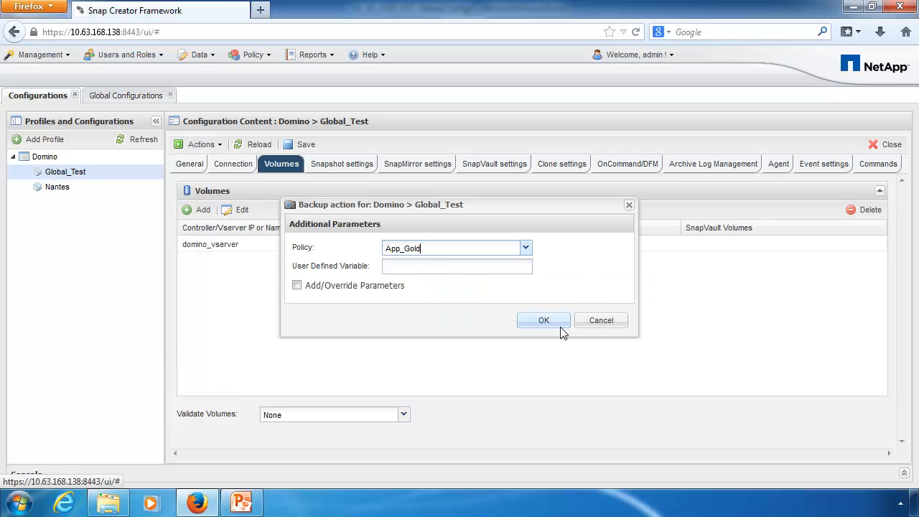
pyautogui.click(559, 325)
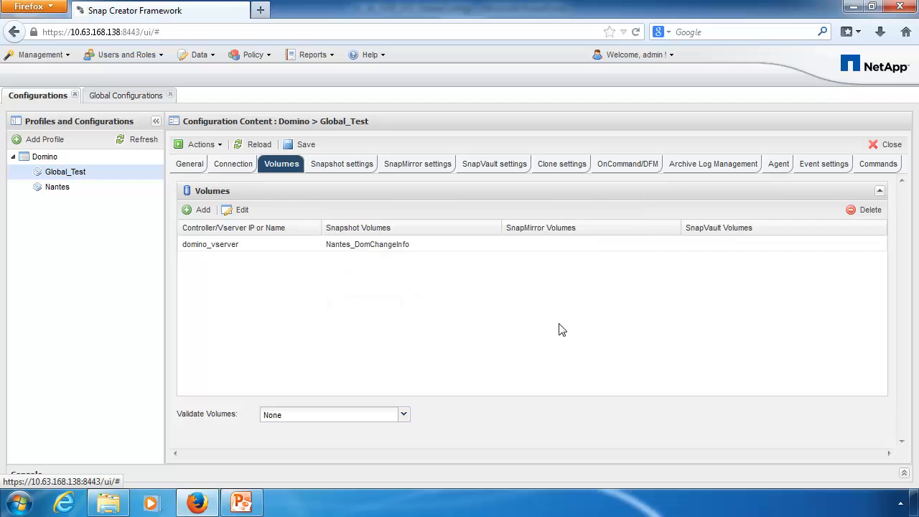
pyautogui.click(904, 474)
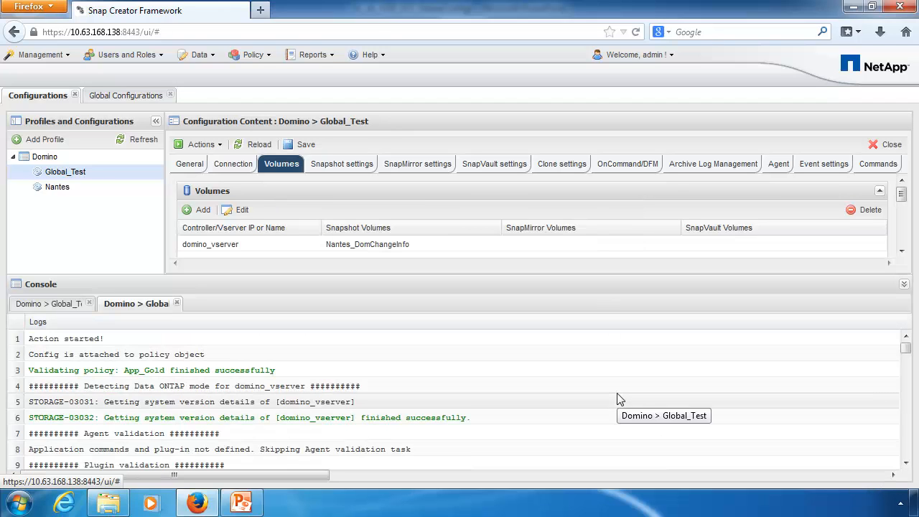